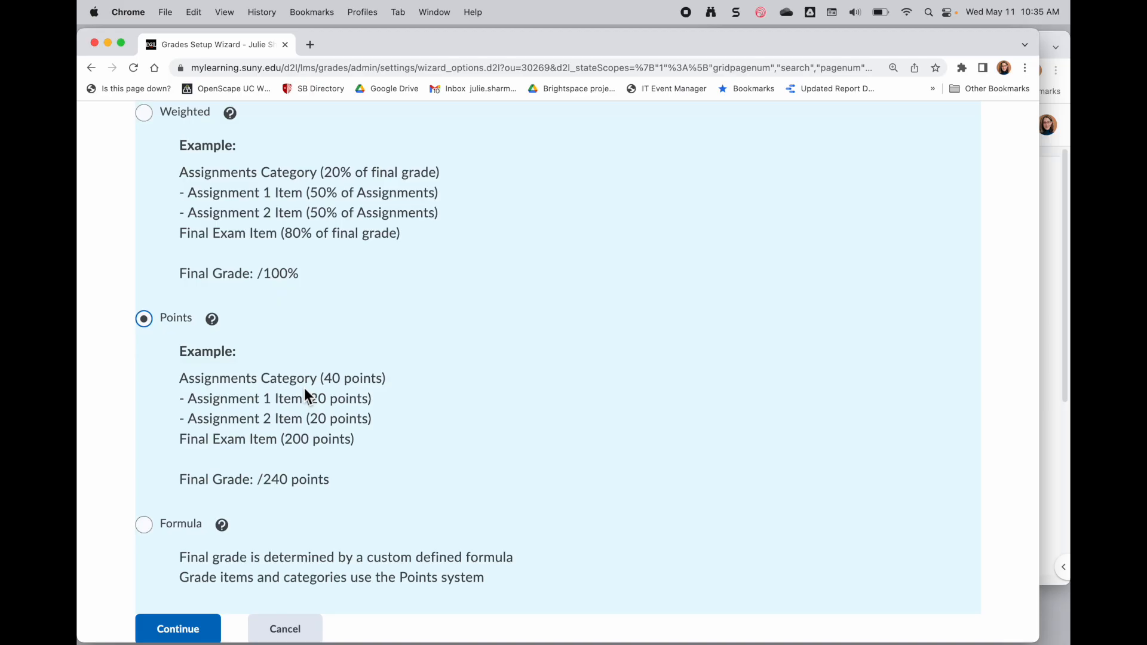
Step: Try the Formula grading system, then choose Weighted as the grading system for the grade book
scroll(304, 388, down, 1)
click(145, 516)
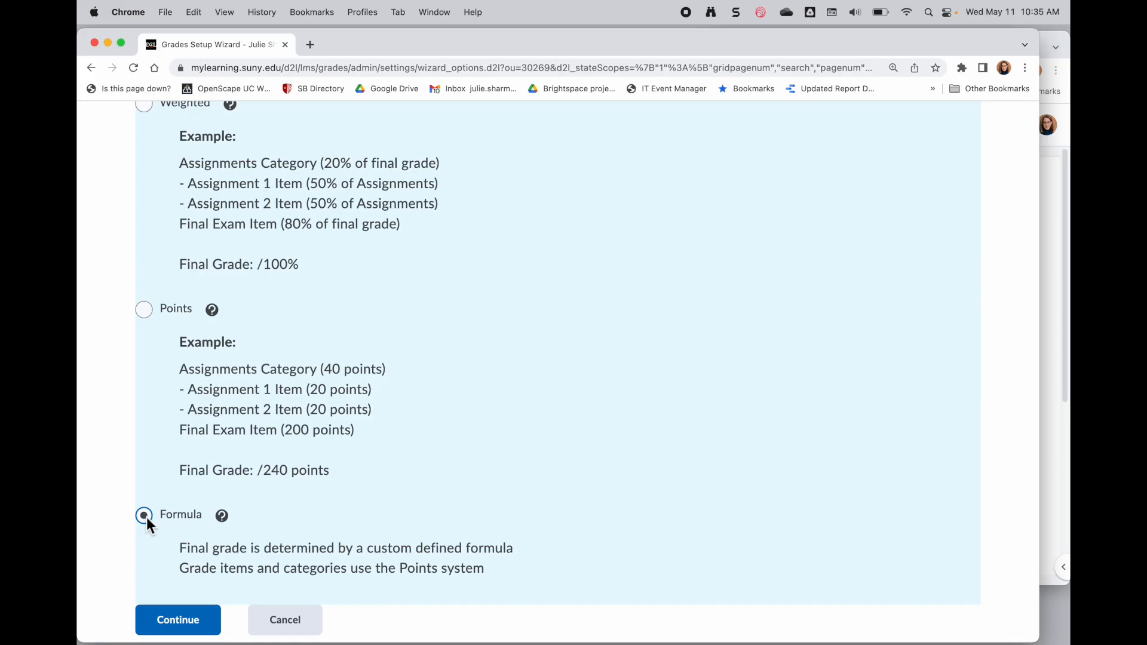
scroll(148, 329, up, 1)
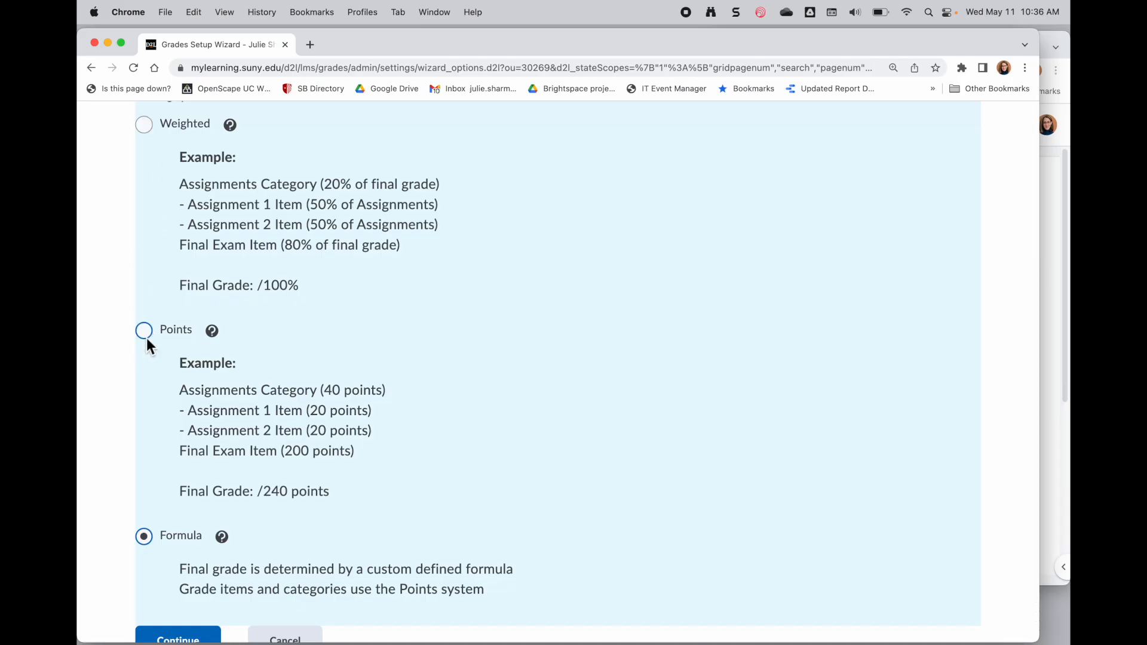
scroll(145, 334, up, 1)
click(146, 148)
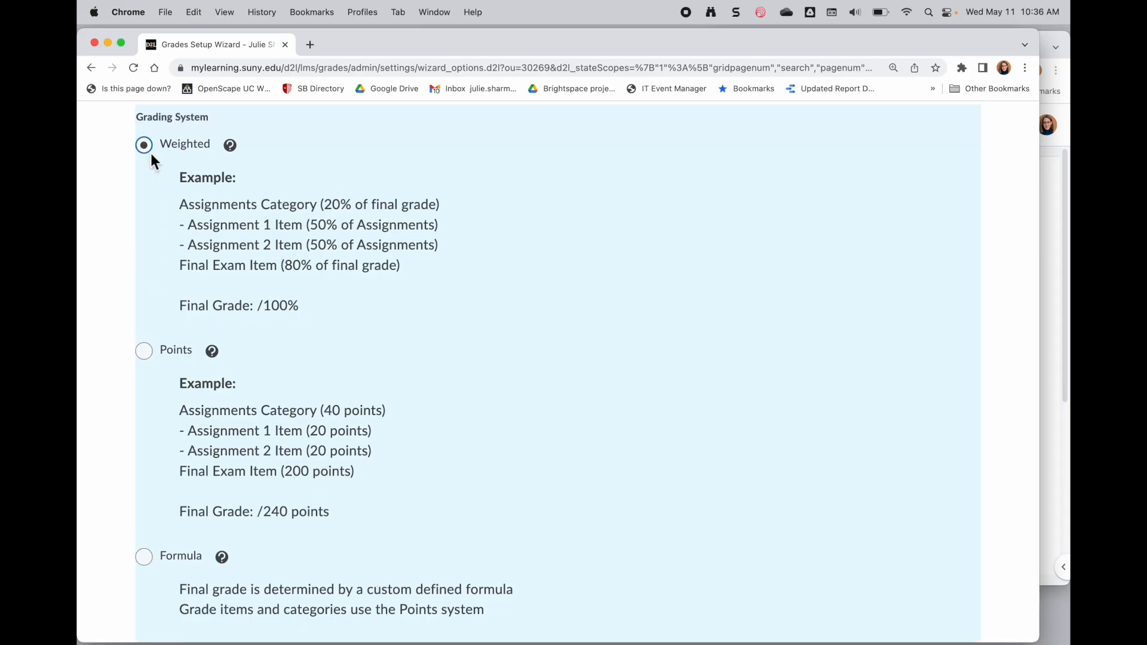
Step: Check the Syllabus Grade Breakdown document against the Weighted example and continue to the final grade release options
click(1046, 247)
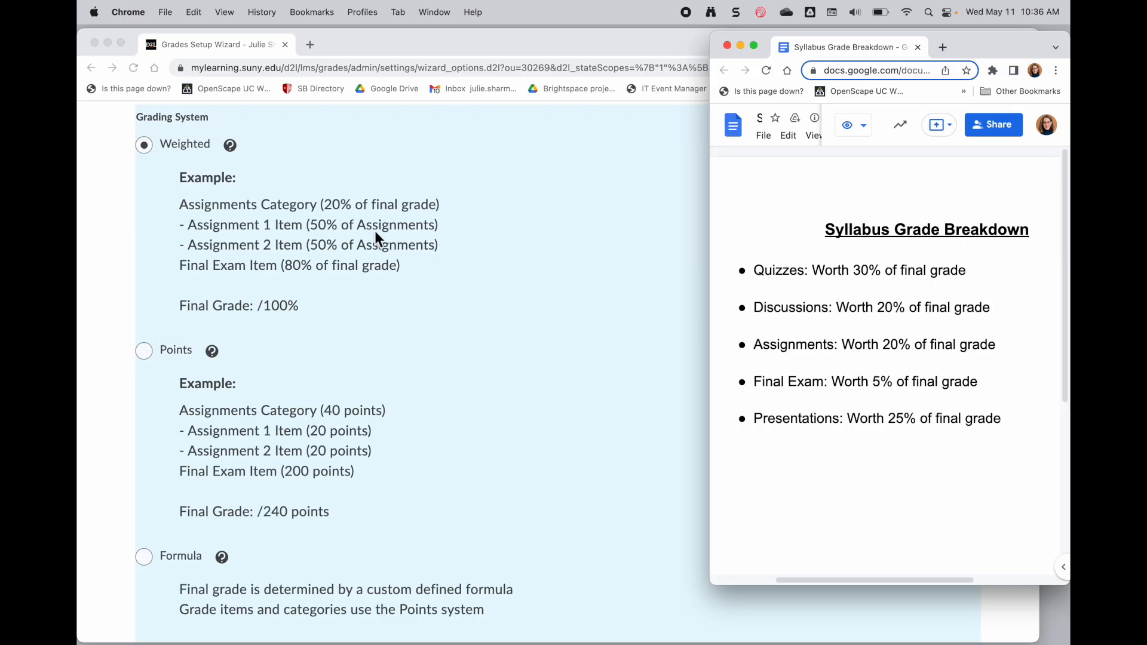
click(241, 196)
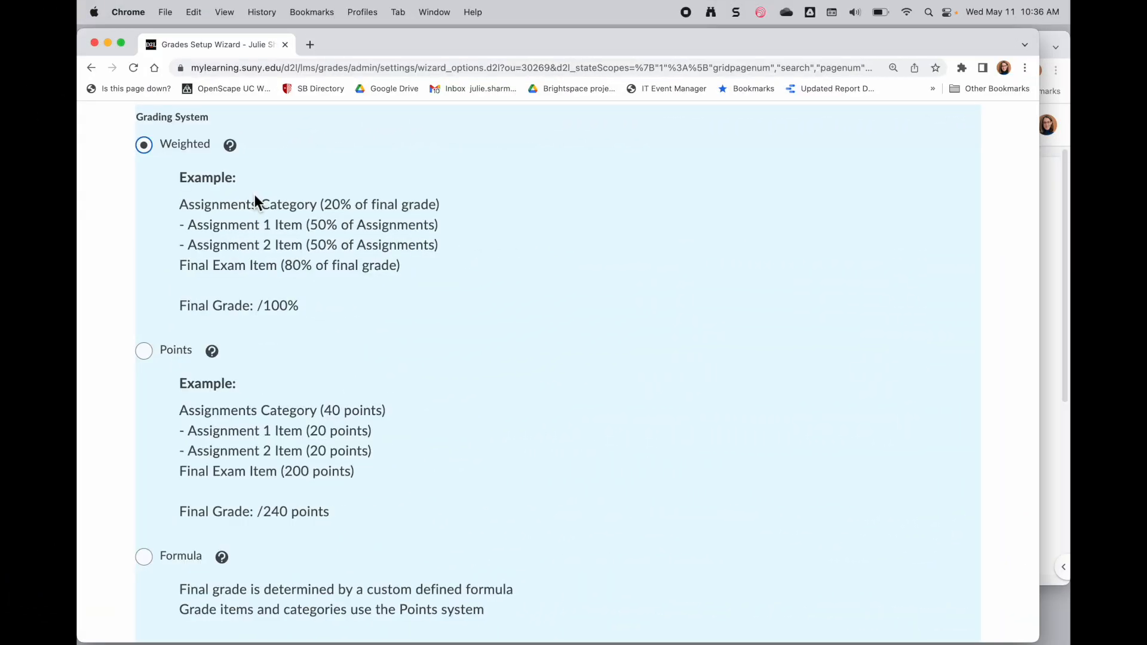
click(235, 152)
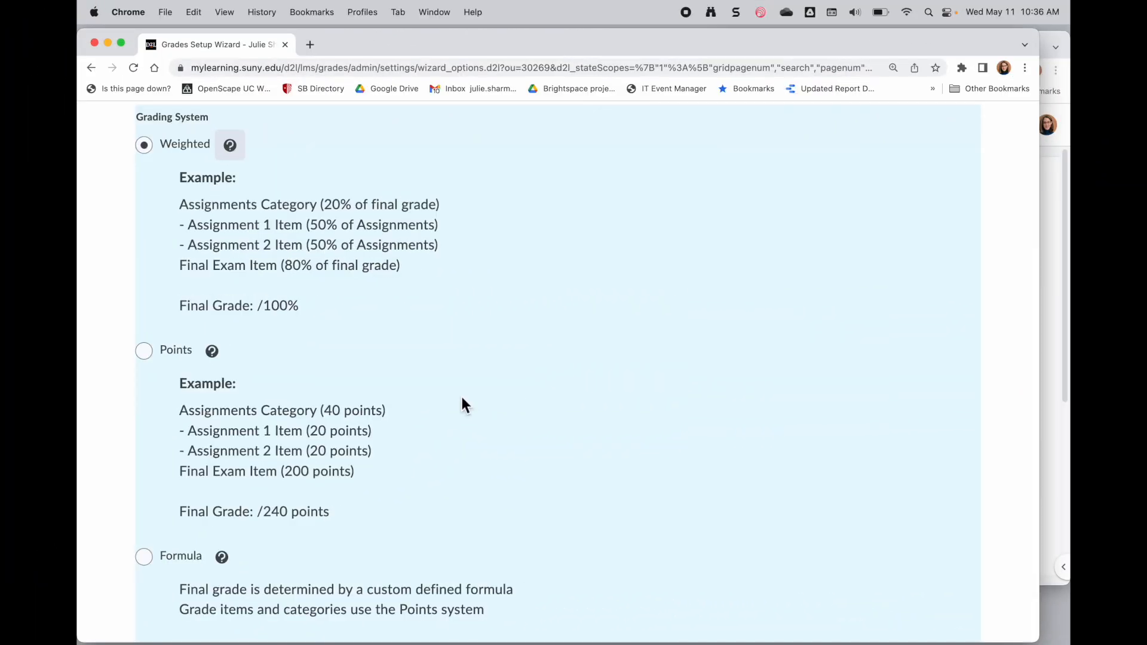
click(200, 621)
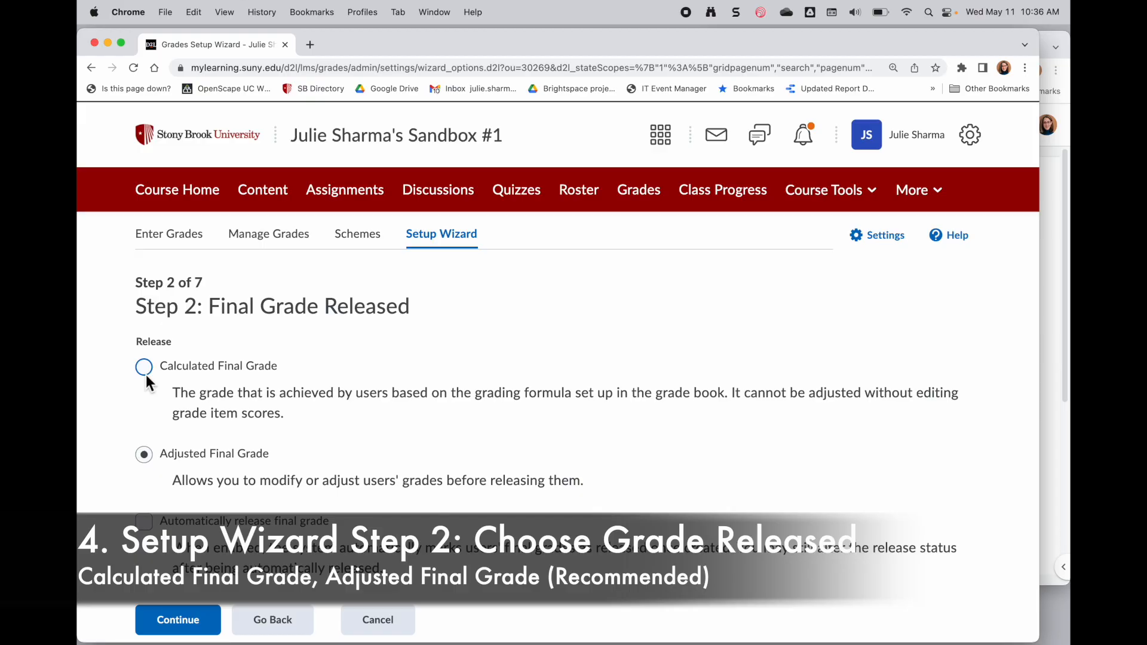
Step: Choose Adjusted Final Grade for release, leave automatic release off, and continue to the grade calculations
click(144, 367)
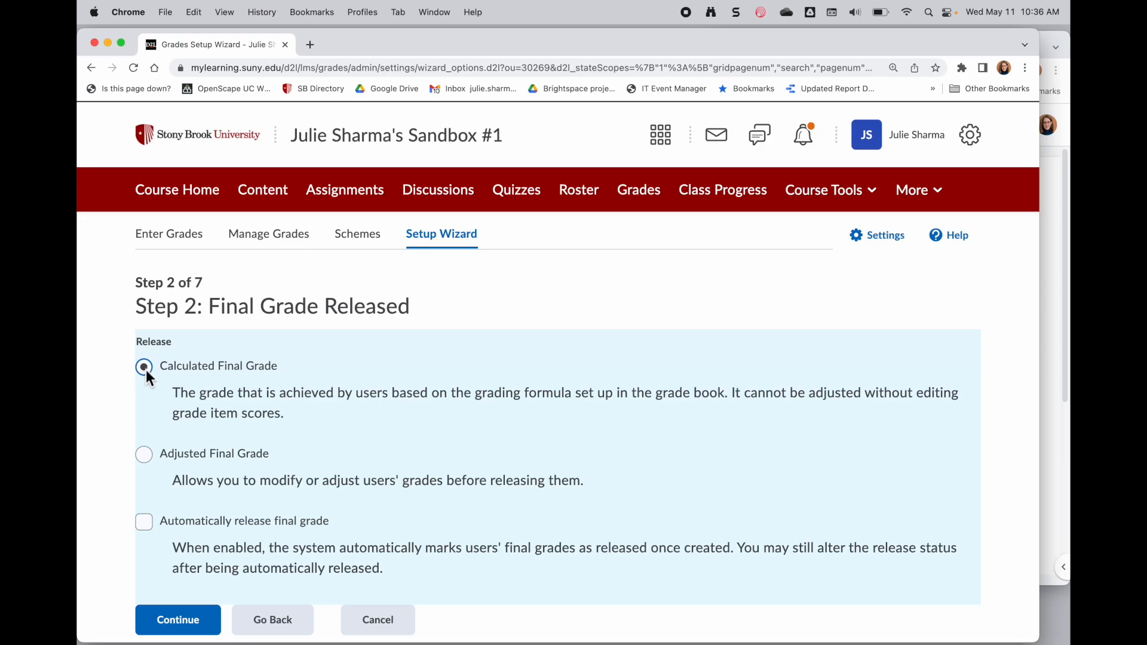
click(145, 456)
drag(358, 520, 230, 522)
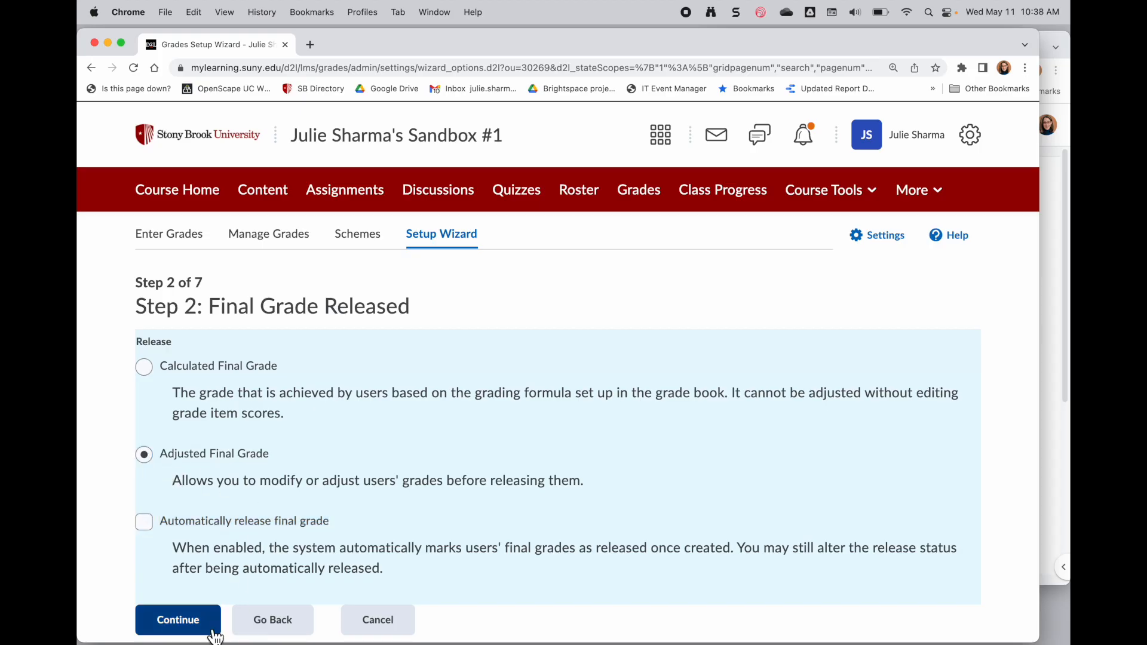
click(181, 625)
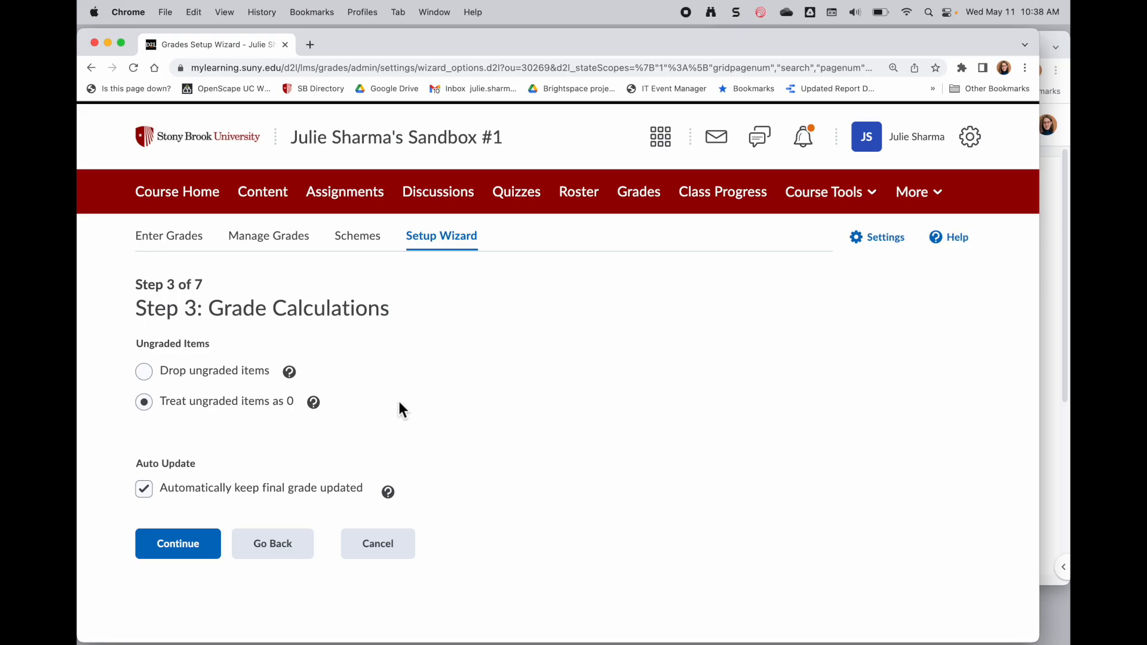
Step: Set the grade calculation to treat ungraded items as 0 and continue to the default grade scheme
click(144, 373)
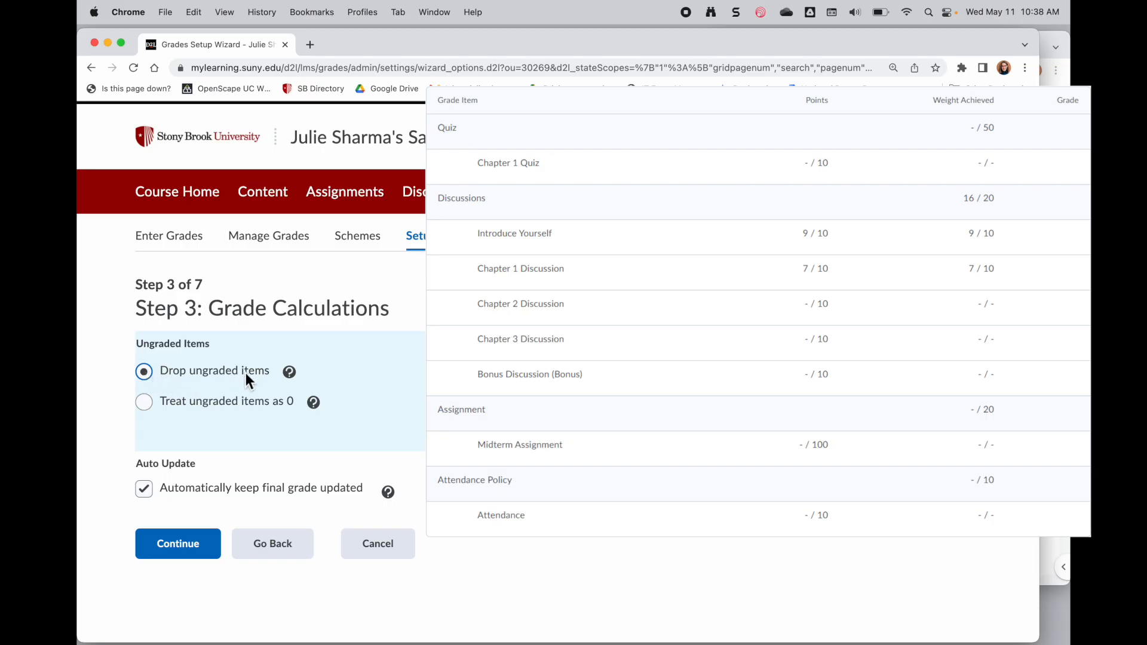
click(144, 403)
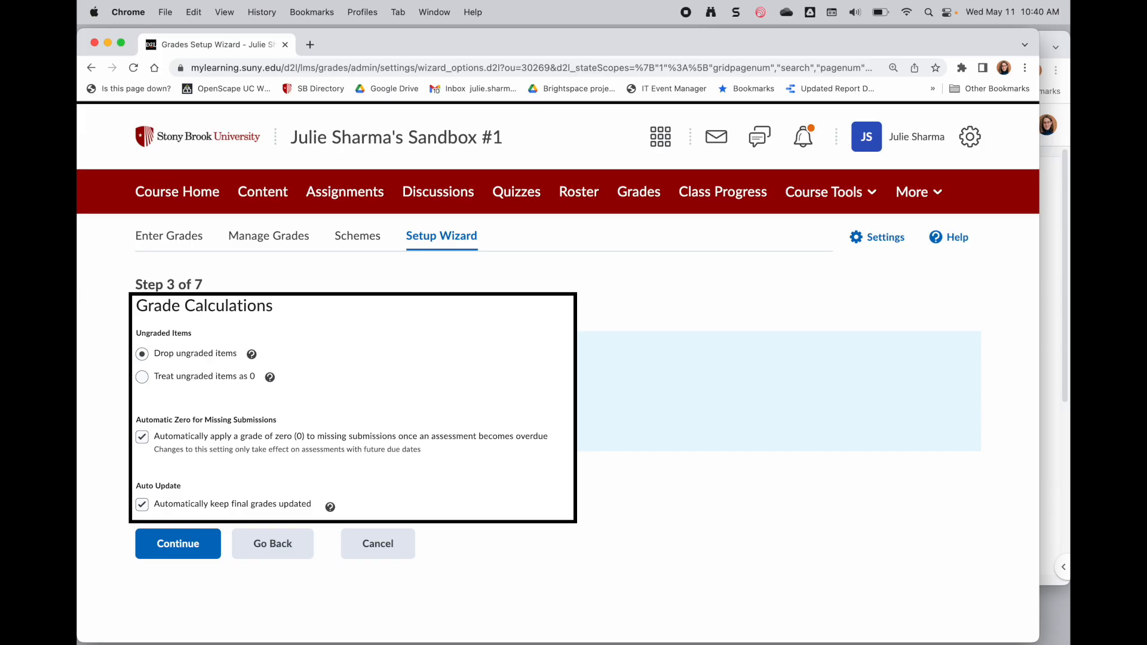
click(160, 543)
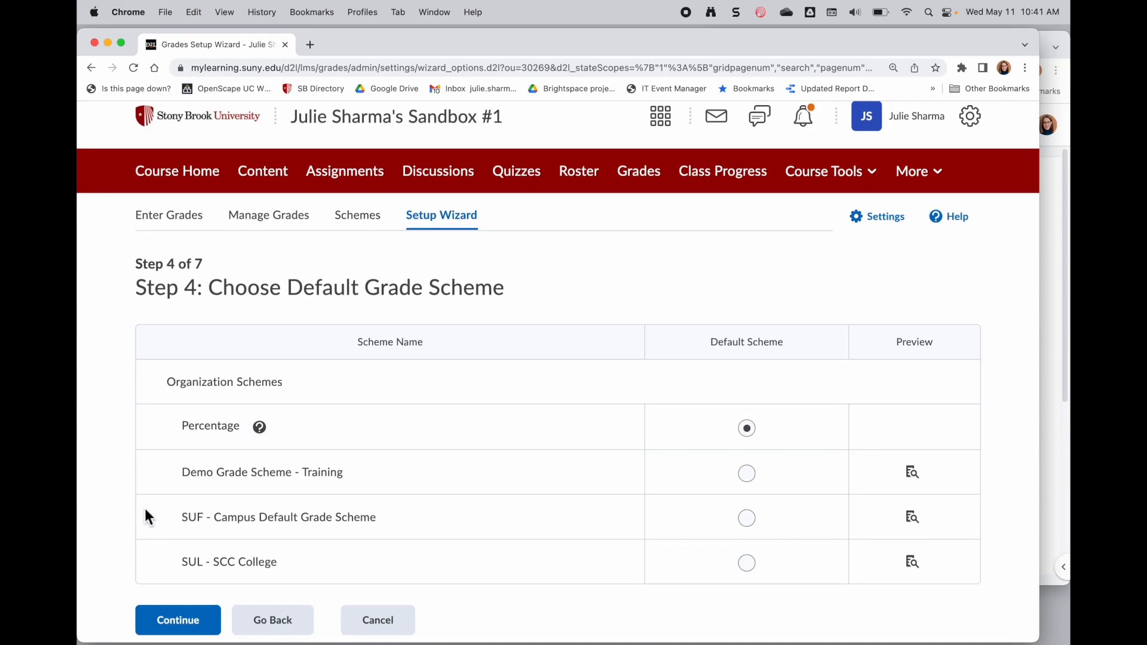
Step: Accept Percentage as the default grade scheme and 2 decimal places for the managing view display
click(180, 626)
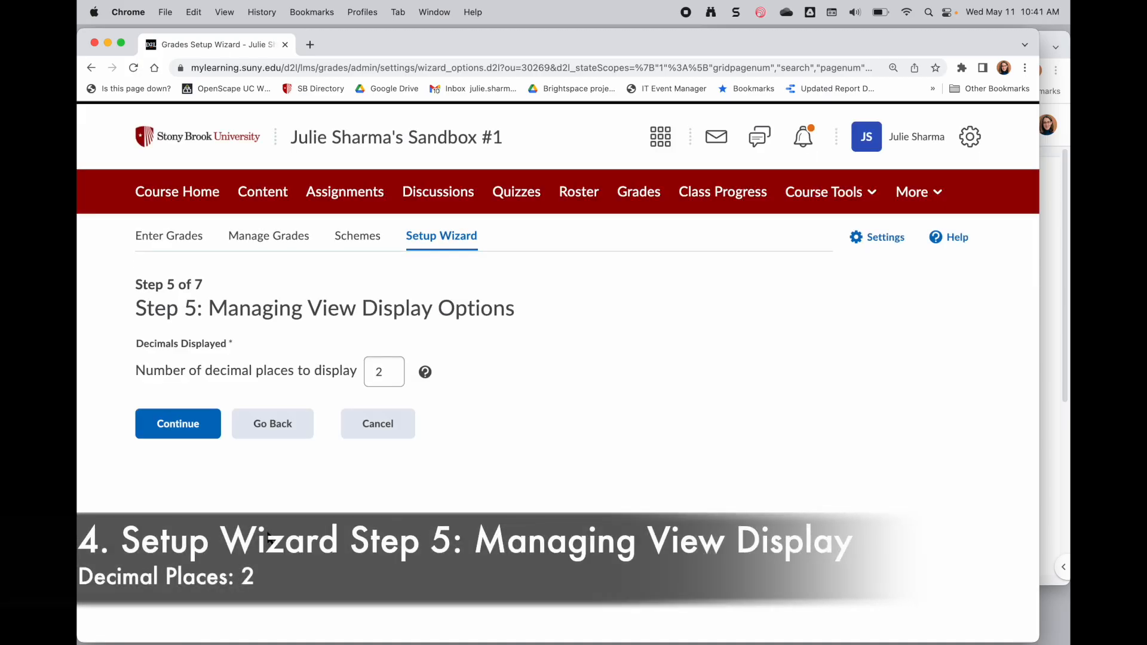
click(392, 377)
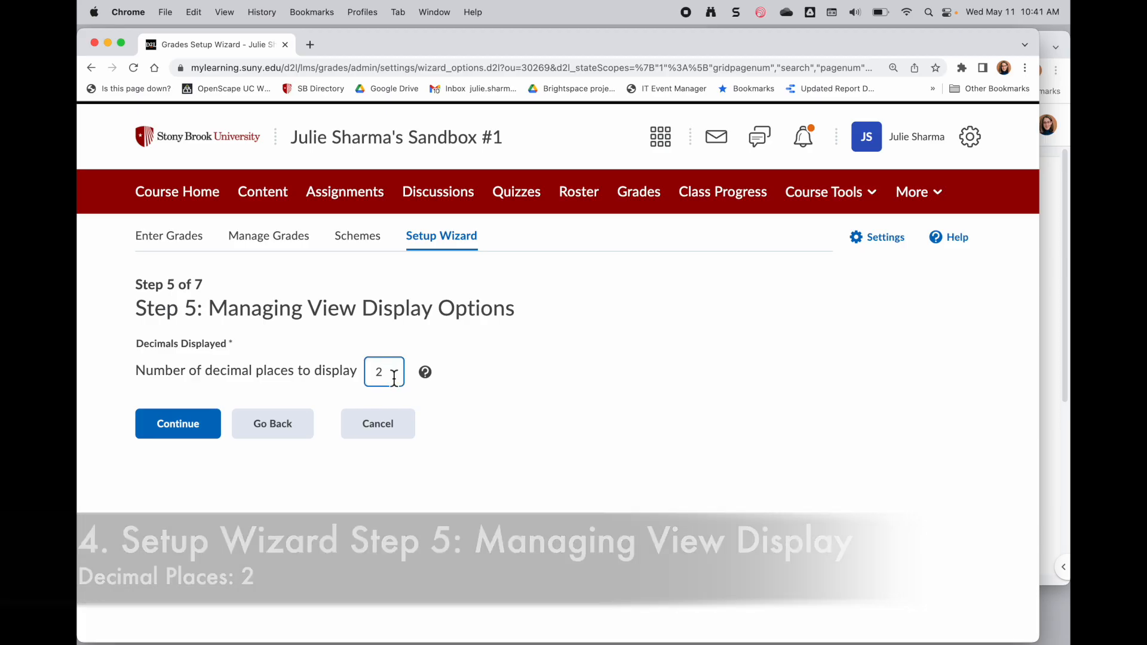
click(284, 521)
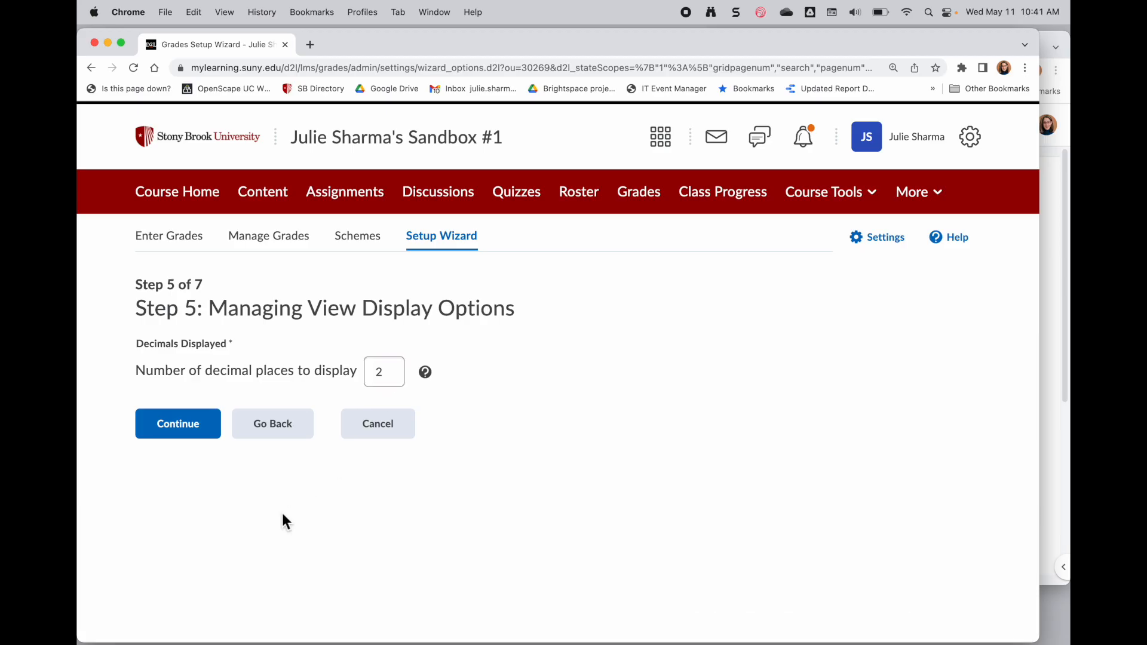
click(186, 438)
Step: Accept the student view options with points and weighted grades, 2 decimal places, 50 text characters and the final grade calculation hidden
scroll(277, 480, down, 3)
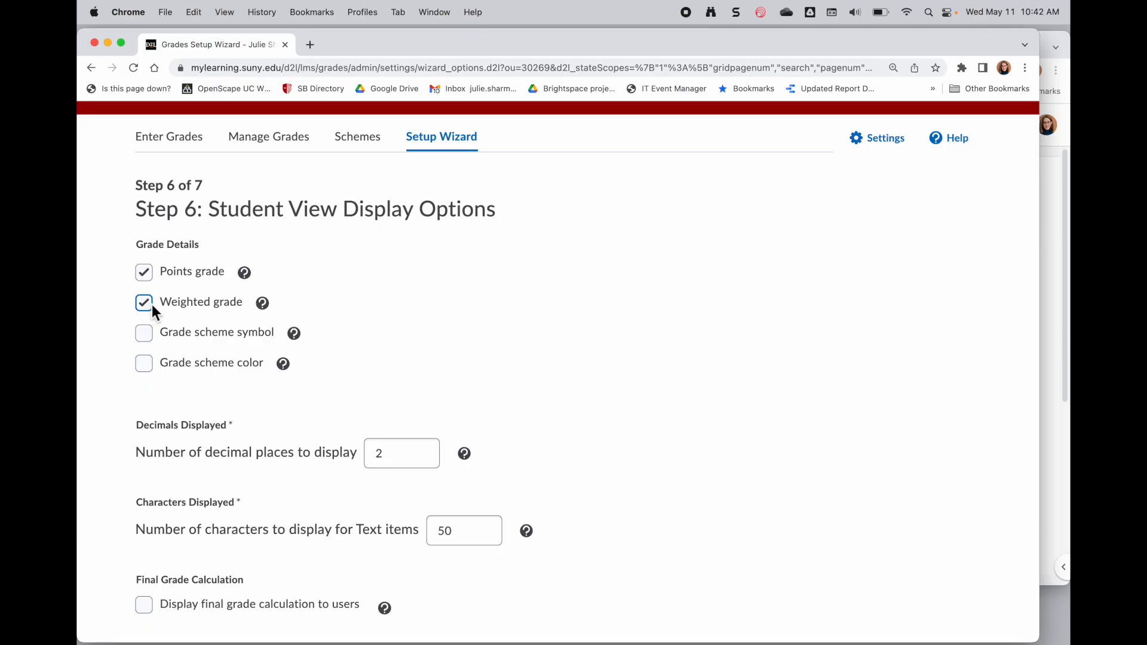
click(380, 461)
scroll(386, 465, down, 2)
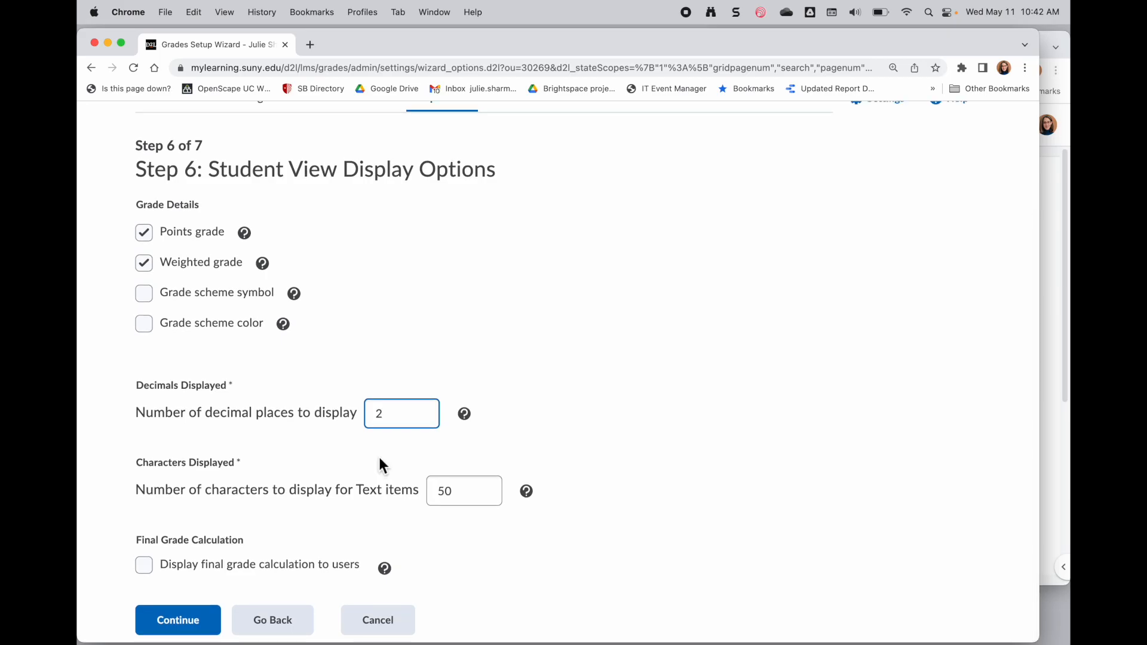
click(398, 492)
click(469, 493)
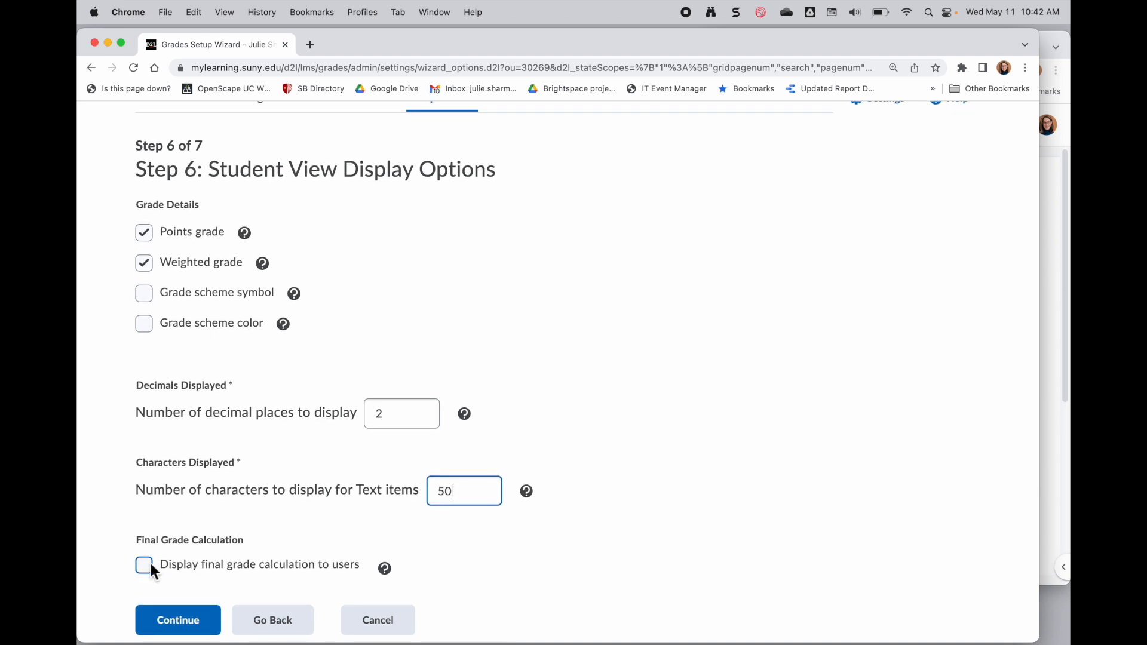
drag(361, 570, 162, 571)
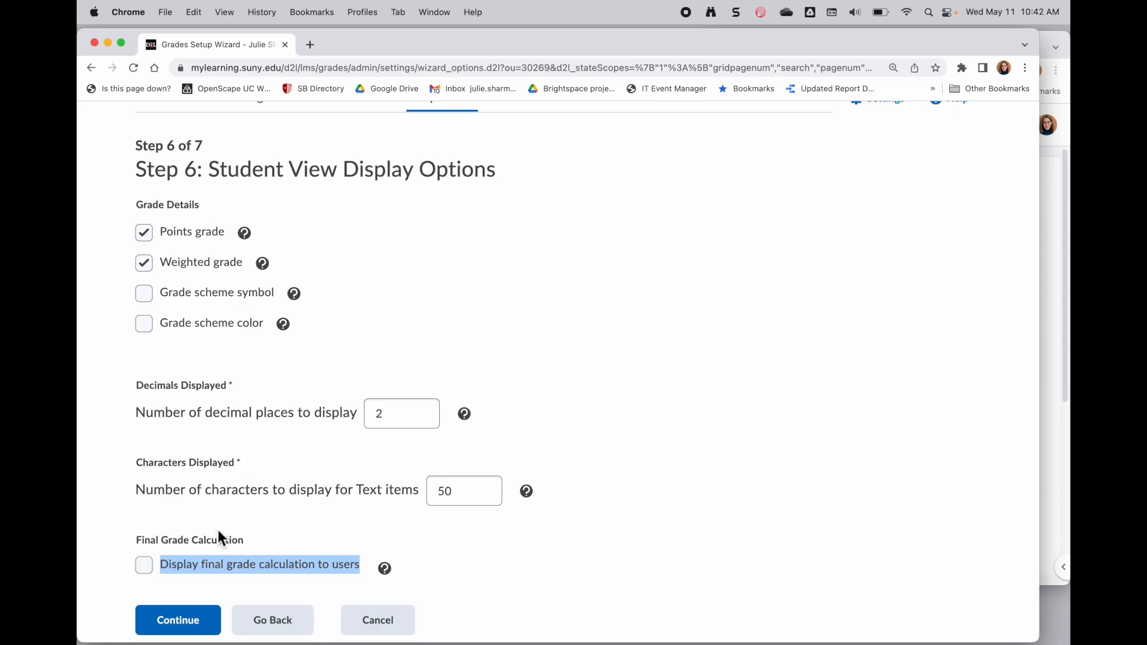
click(243, 517)
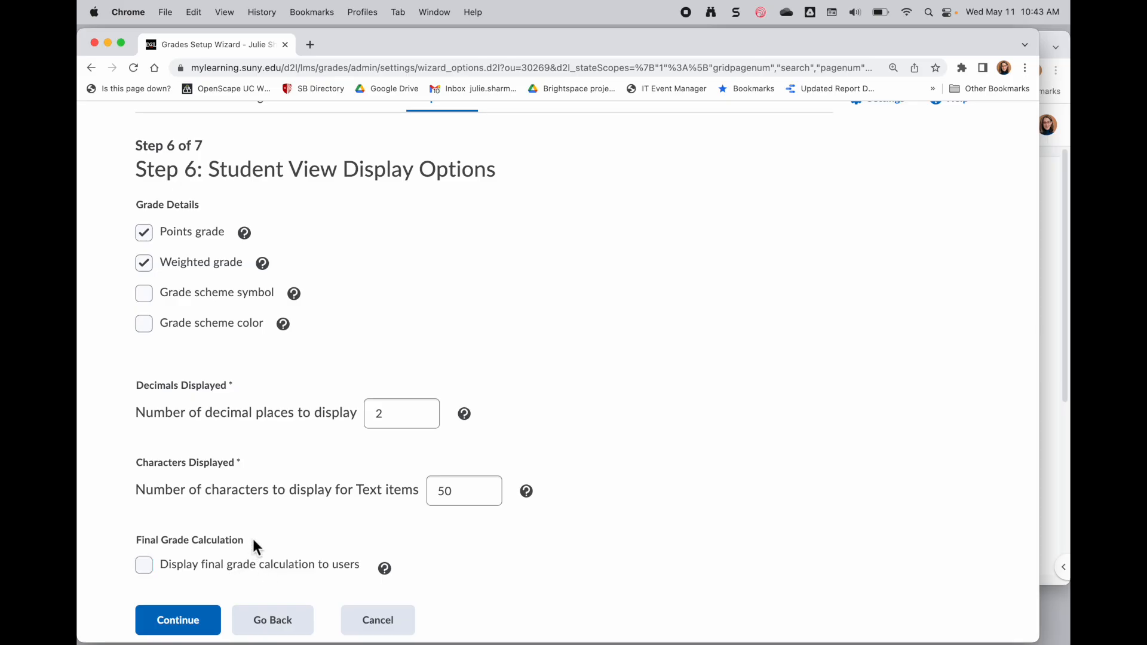
click(203, 619)
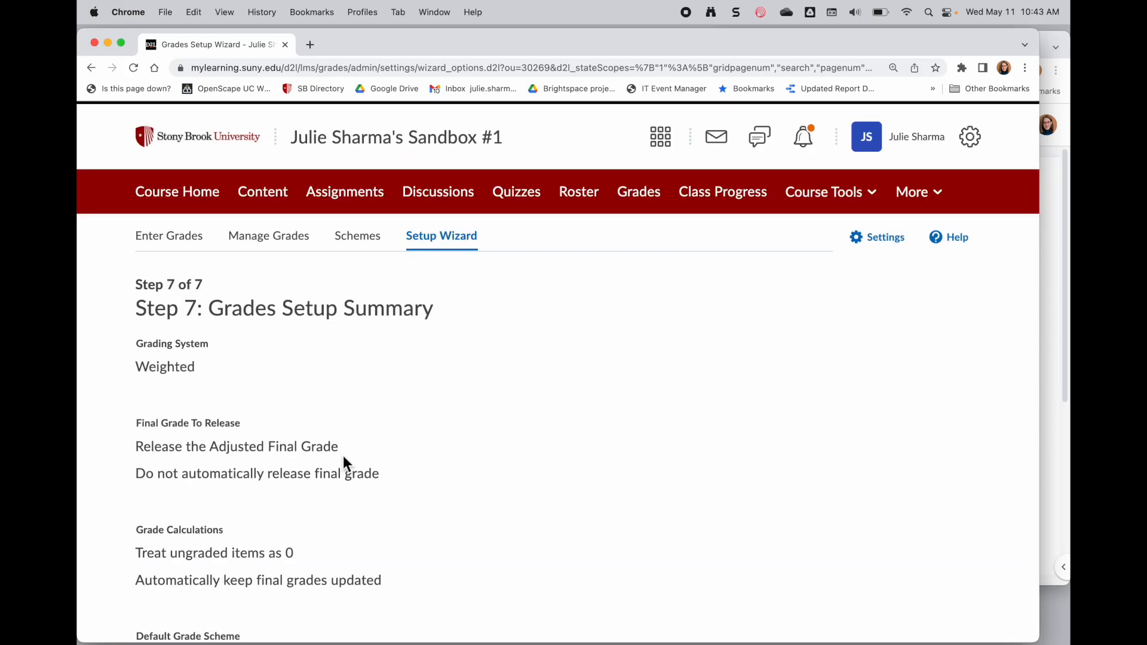
Step: Review the chosen settings in the Grades Setup Summary and finish the setup wizard
scroll(443, 456, down, 3)
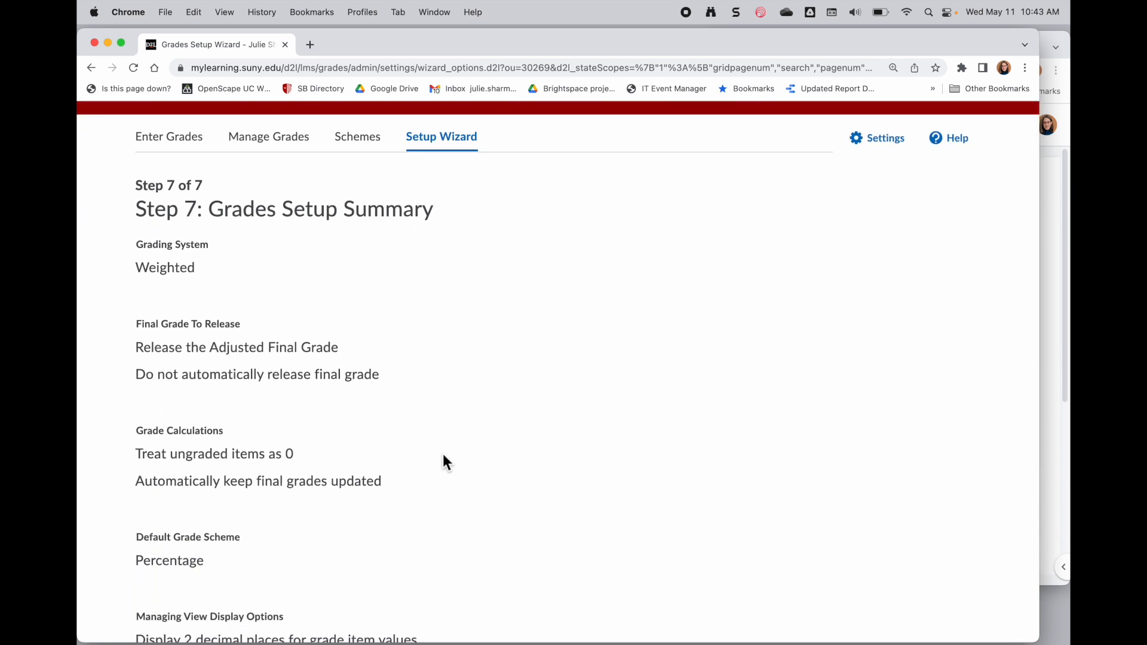
scroll(442, 454, down, 1)
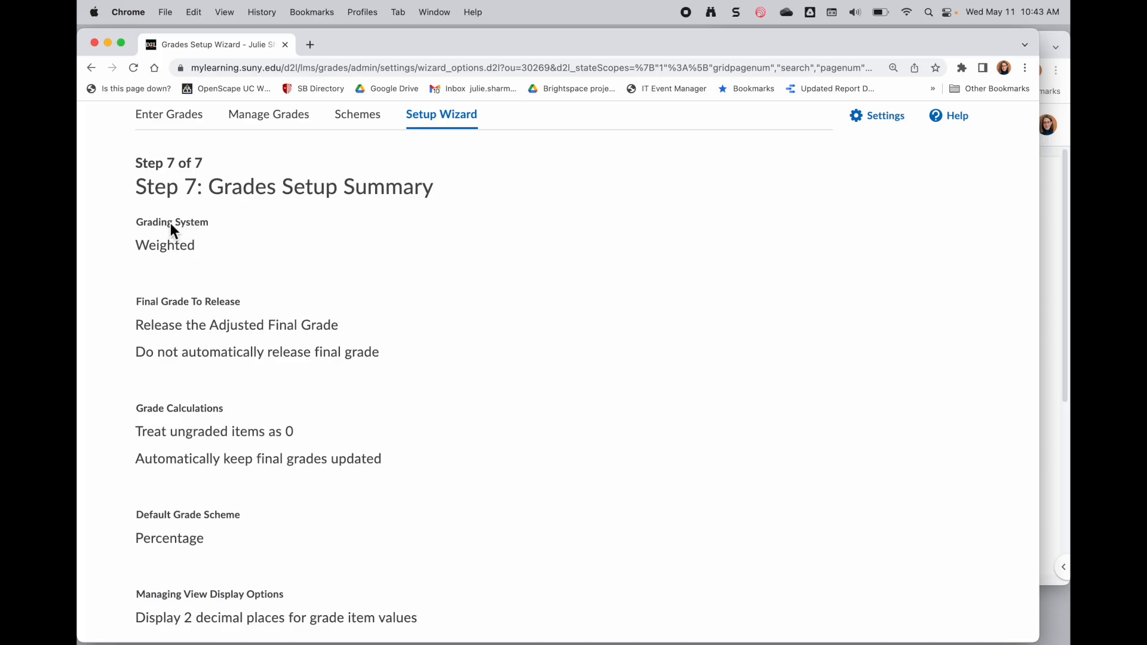
scroll(174, 250, down, 9)
click(162, 620)
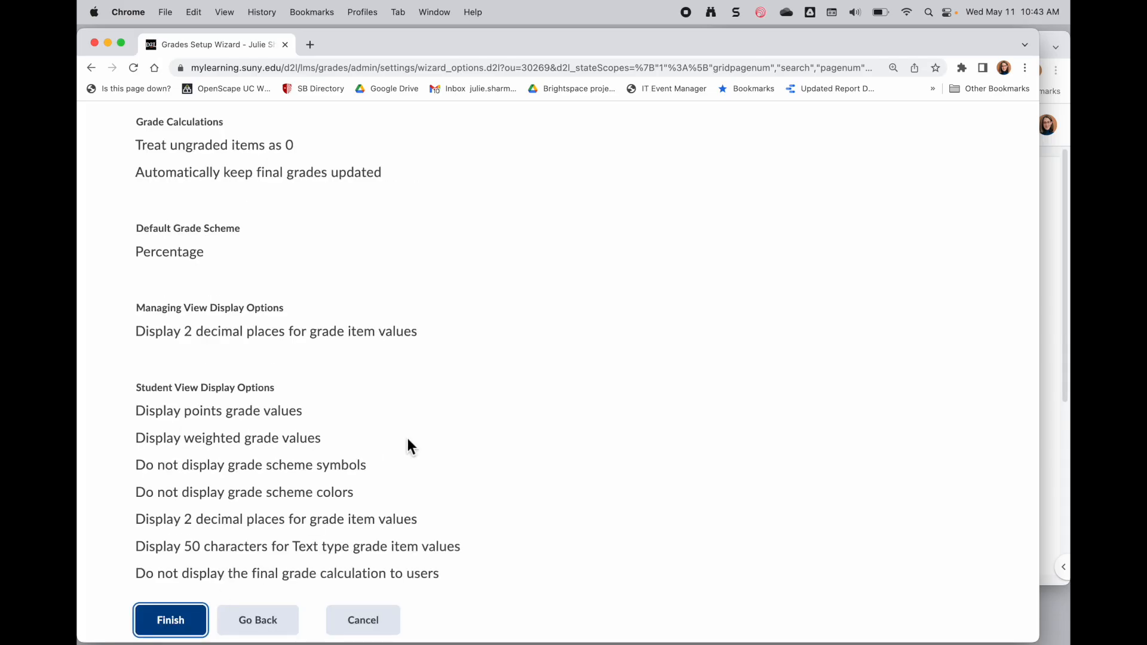